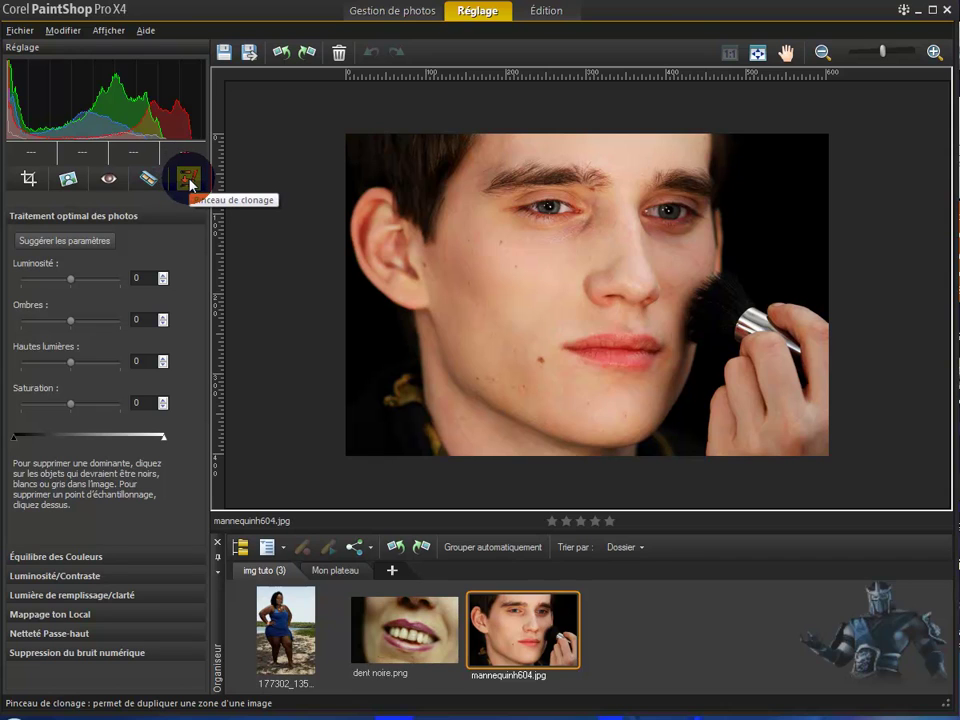
# Step: Activate the clone brush (Pinceau de clonage) with the round tip shape and look through its blend modes
pyautogui.click(188, 180)
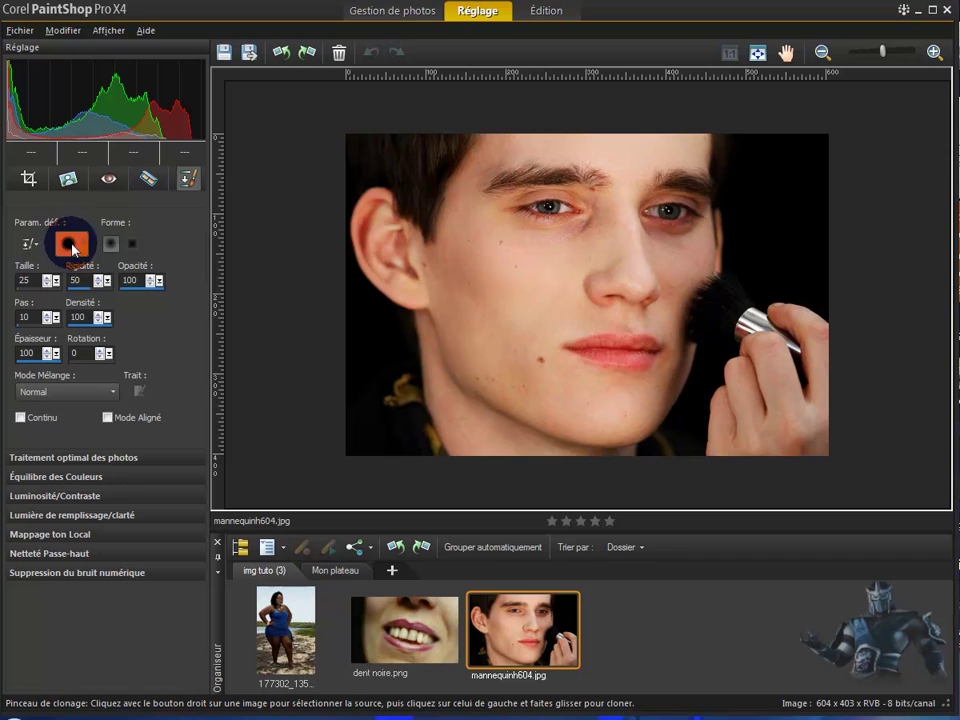
pyautogui.click(133, 246)
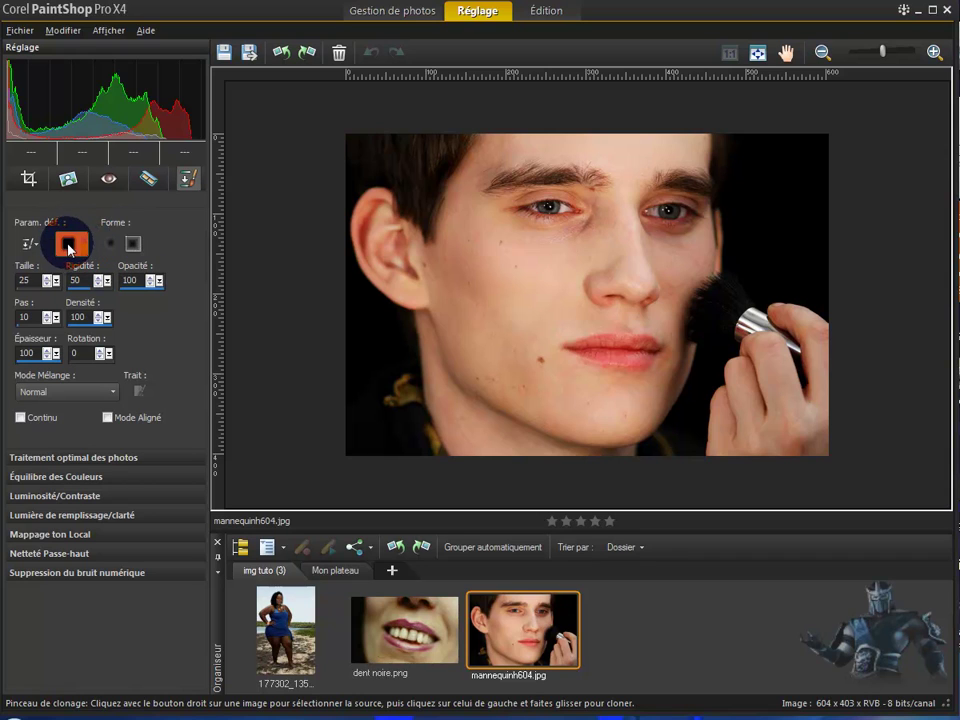
pyautogui.click(111, 246)
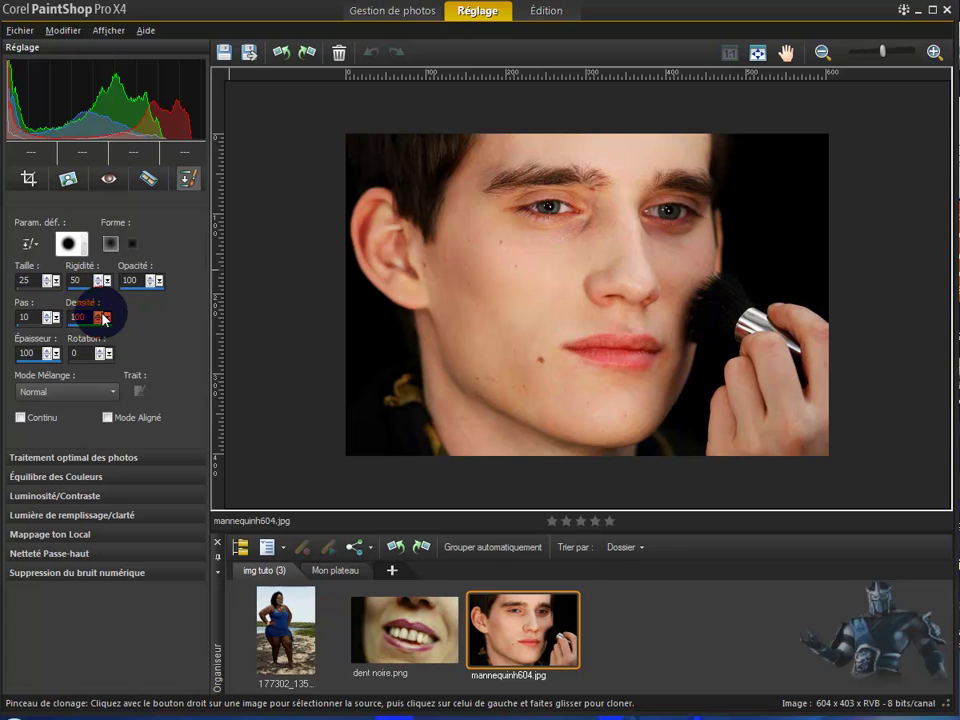
pyautogui.click(116, 395)
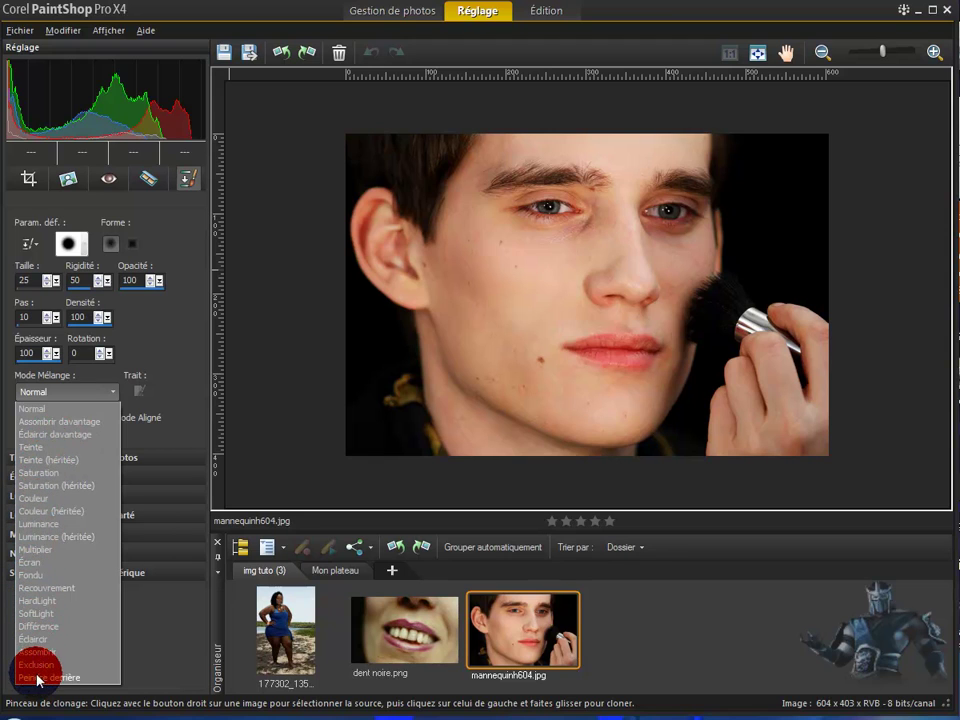
pyautogui.click(188, 343)
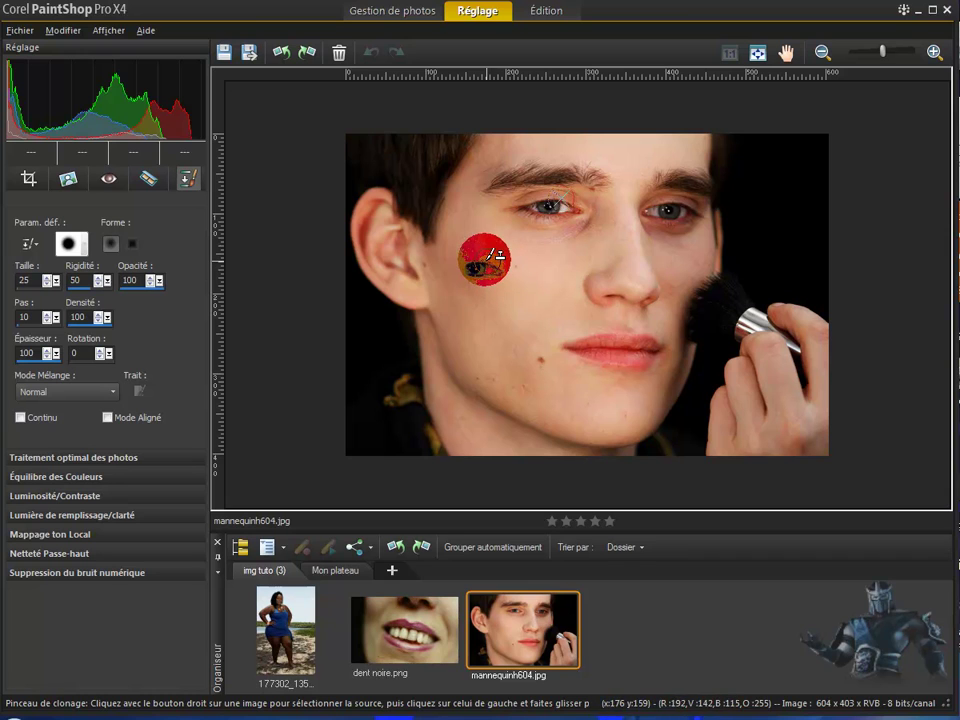
# Step: Clone the model's left-hand eye and eyebrow onto the cheek below it with the 25-pixel round brush
pyautogui.moveTo(468, 258)
pyautogui.mouseDown()
pyautogui.moveTo(452, 267)
pyautogui.moveTo(478, 277)
pyautogui.mouseUp()
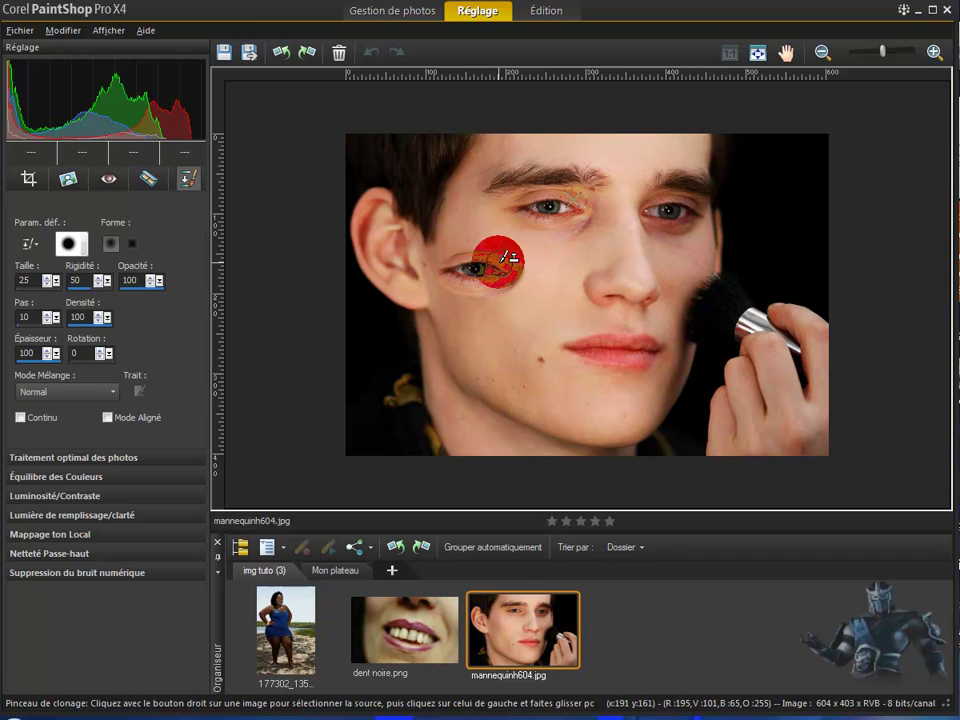
pyautogui.moveTo(503, 258)
pyautogui.mouseDown()
pyautogui.moveTo(468, 257)
pyautogui.moveTo(500, 258)
pyautogui.moveTo(445, 256)
pyautogui.moveTo(477, 243)
pyautogui.moveTo(513, 257)
pyautogui.moveTo(490, 240)
pyautogui.moveTo(436, 243)
pyautogui.moveTo(521, 251)
pyautogui.mouseUp()
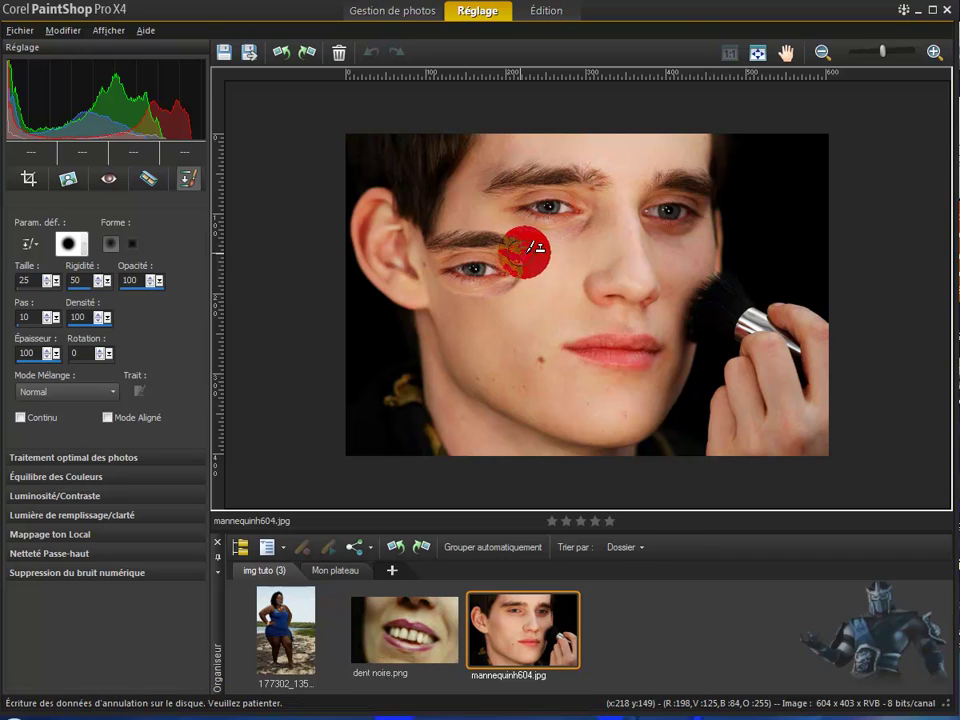
pyautogui.moveTo(540, 298)
pyautogui.mouseDown()
pyautogui.moveTo(529, 300)
pyautogui.moveTo(523, 281)
pyautogui.moveTo(540, 309)
pyautogui.moveTo(530, 322)
pyautogui.moveTo(476, 332)
pyautogui.moveTo(90, 272)
pyautogui.mouseUp()
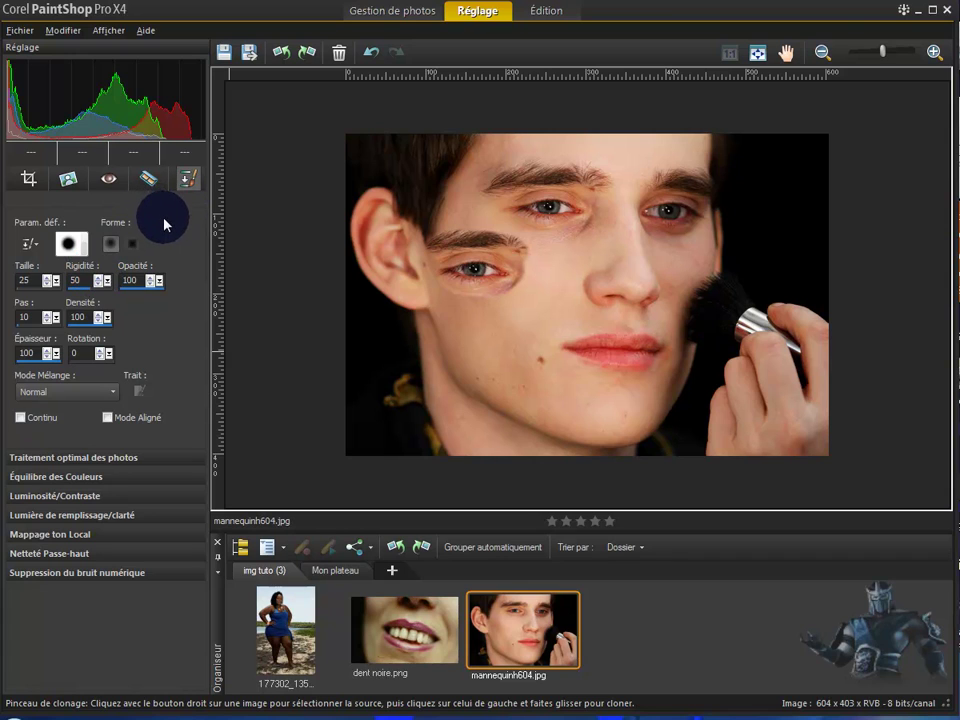
# Step: Switch the clone brush to the Marbre3 tip and set its size to 78
pyautogui.click(69, 244)
pyautogui.click(394, 343)
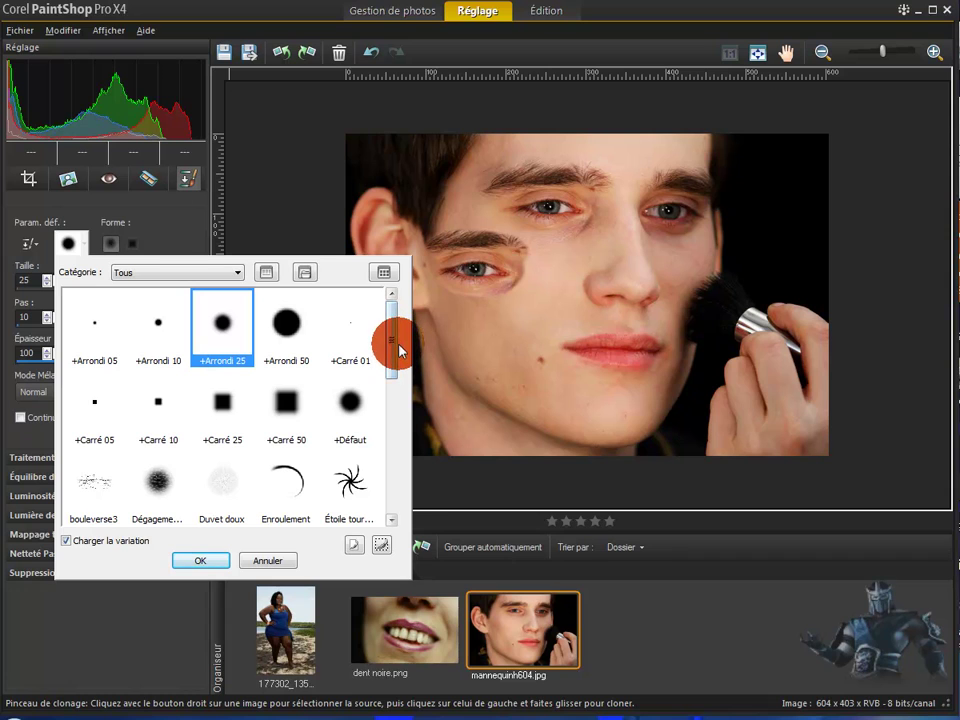
pyautogui.moveTo(390, 350)
pyautogui.mouseDown()
pyautogui.moveTo(386, 480)
pyautogui.moveTo(385, 441)
pyautogui.mouseUp()
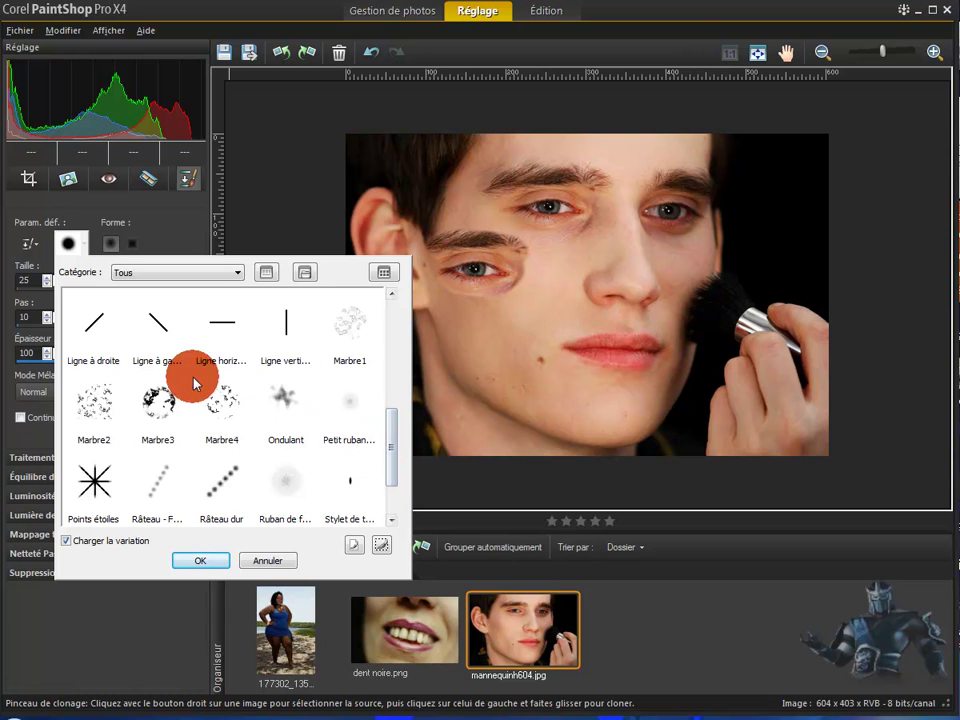
pyautogui.click(160, 405)
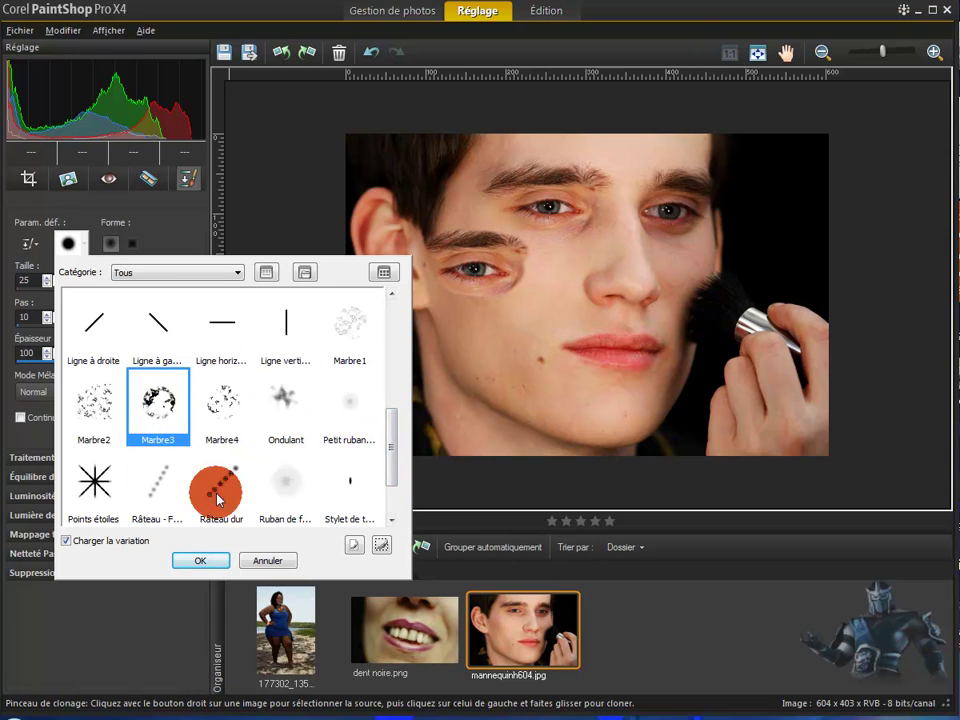
pyautogui.click(203, 563)
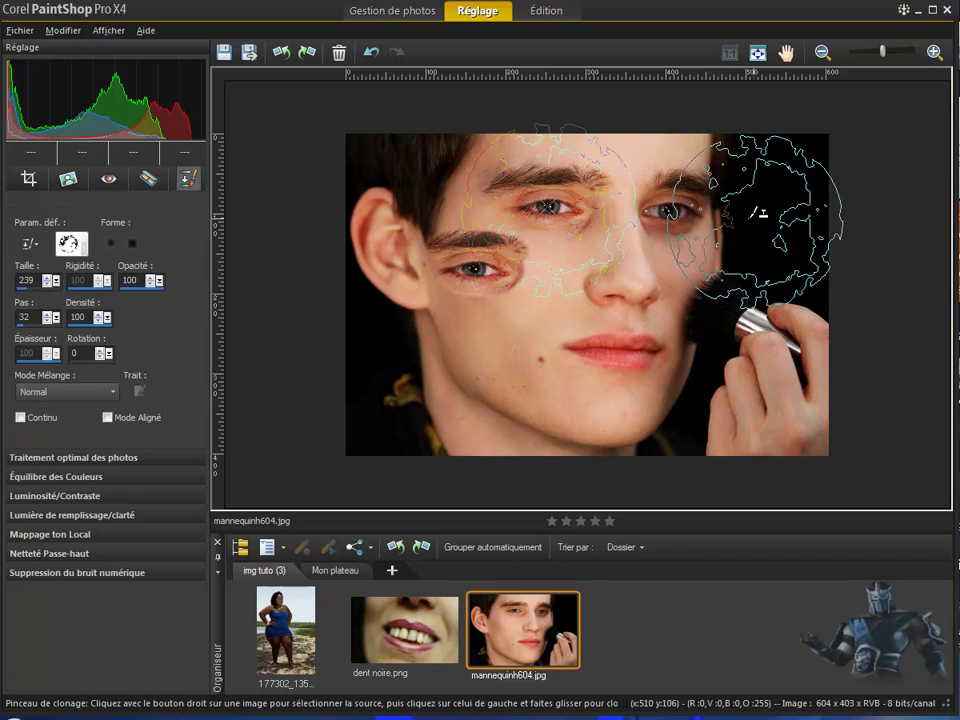
pyautogui.click(35, 282)
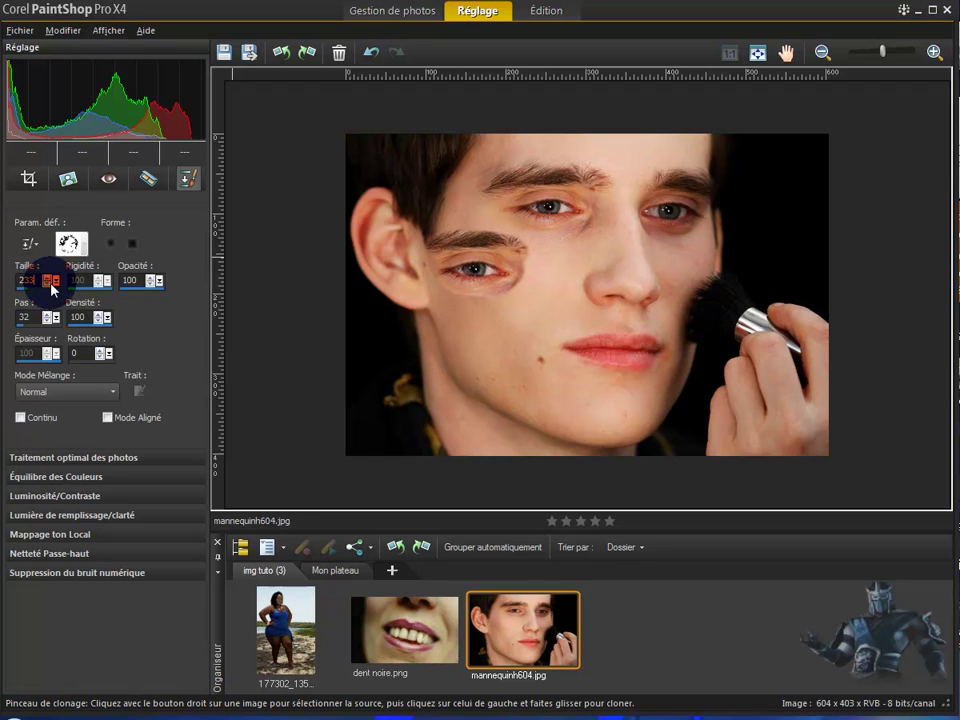
pyautogui.click(57, 283)
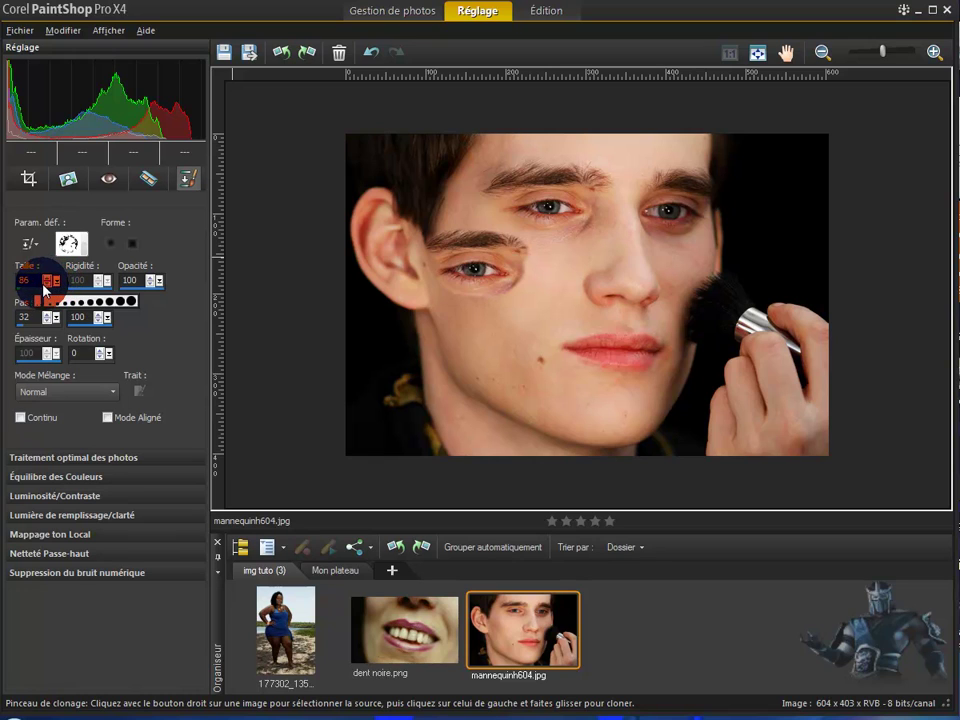
pyautogui.click(44, 290)
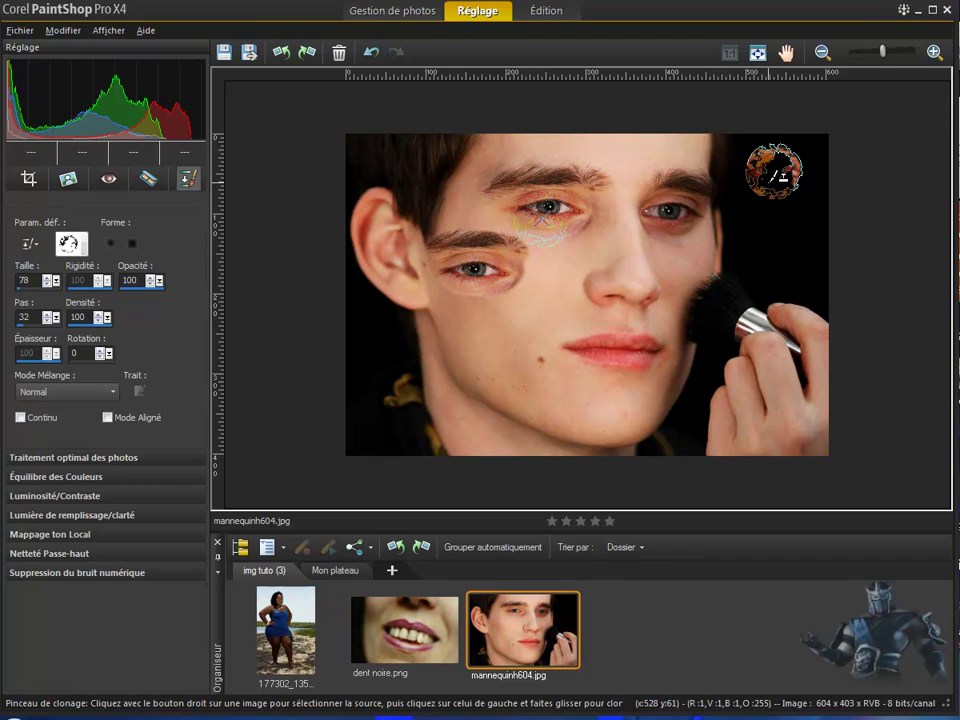
# Step: Try cloning the eye area onto the black background beside the face with the Marbre3 tip, and undo these strokes
pyautogui.moveTo(778, 178)
pyautogui.mouseDown()
pyautogui.moveTo(788, 172)
pyautogui.moveTo(773, 168)
pyautogui.moveTo(754, 183)
pyautogui.moveTo(787, 196)
pyautogui.moveTo(783, 250)
pyautogui.moveTo(808, 212)
pyautogui.moveTo(808, 220)
pyautogui.moveTo(802, 265)
pyautogui.moveTo(766, 273)
pyautogui.moveTo(810, 242)
pyautogui.moveTo(821, 176)
pyautogui.moveTo(814, 156)
pyautogui.mouseUp()
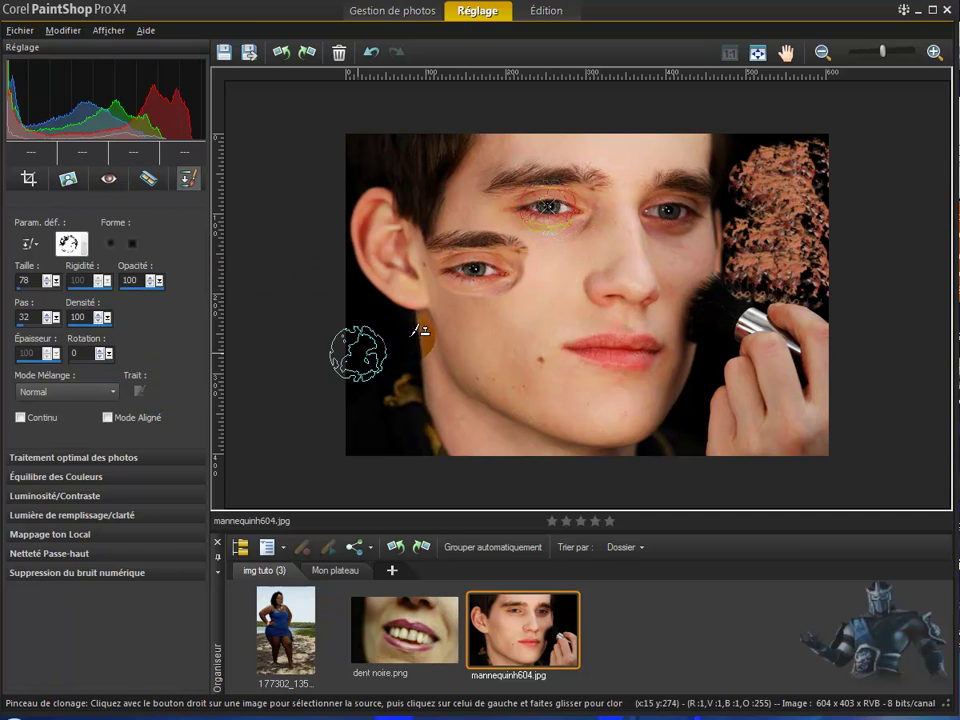
pyautogui.click(372, 54)
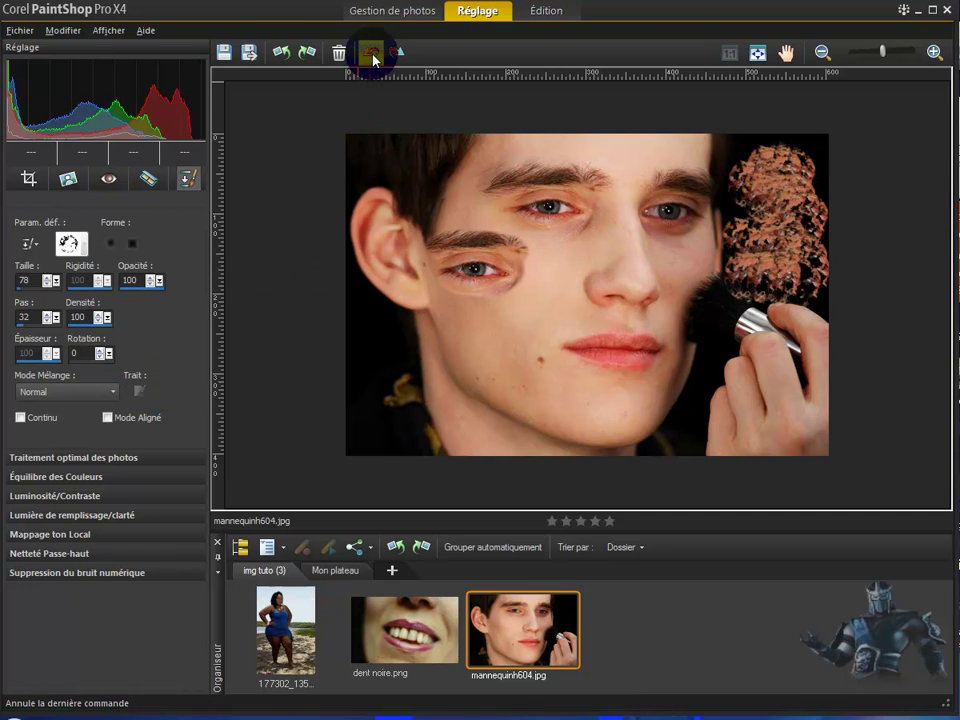
pyautogui.click(372, 55)
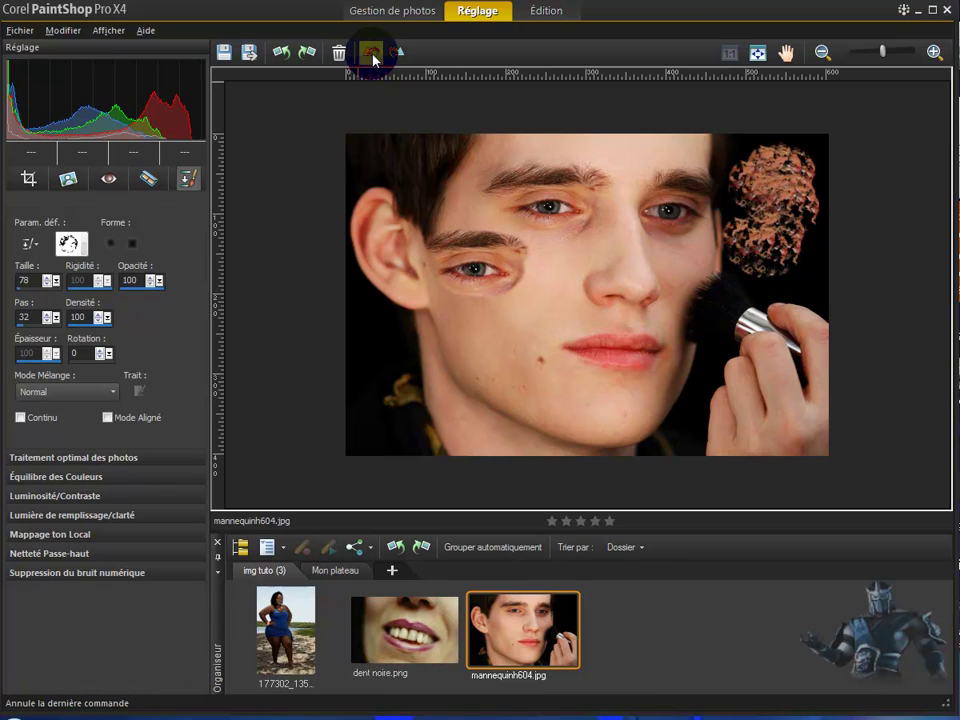
pyautogui.click(372, 56)
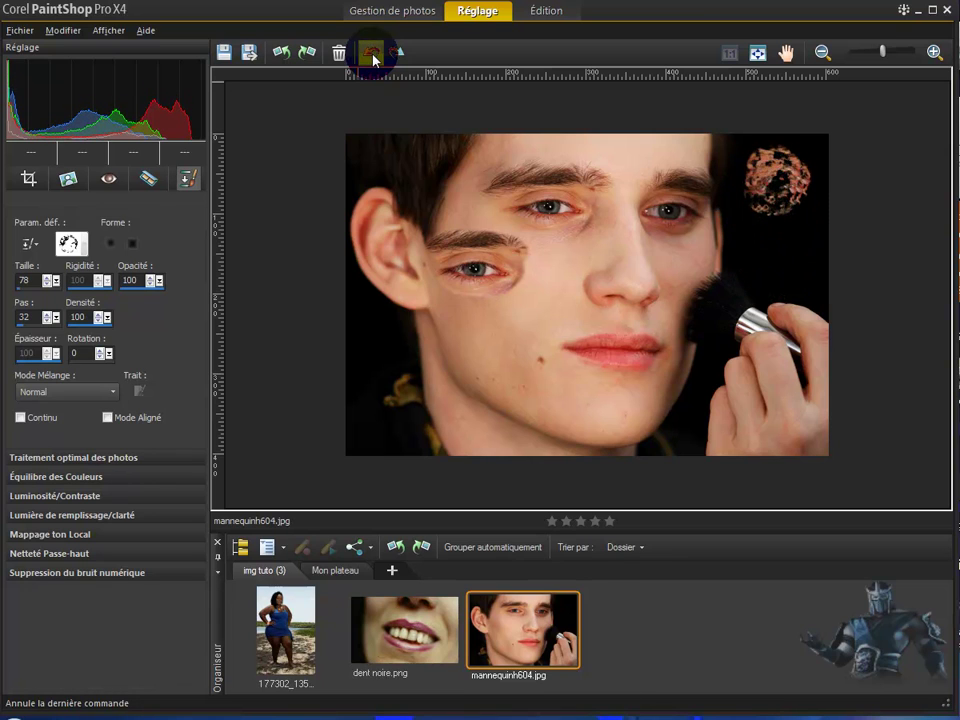
pyautogui.click(372, 56)
pyautogui.click(372, 56)
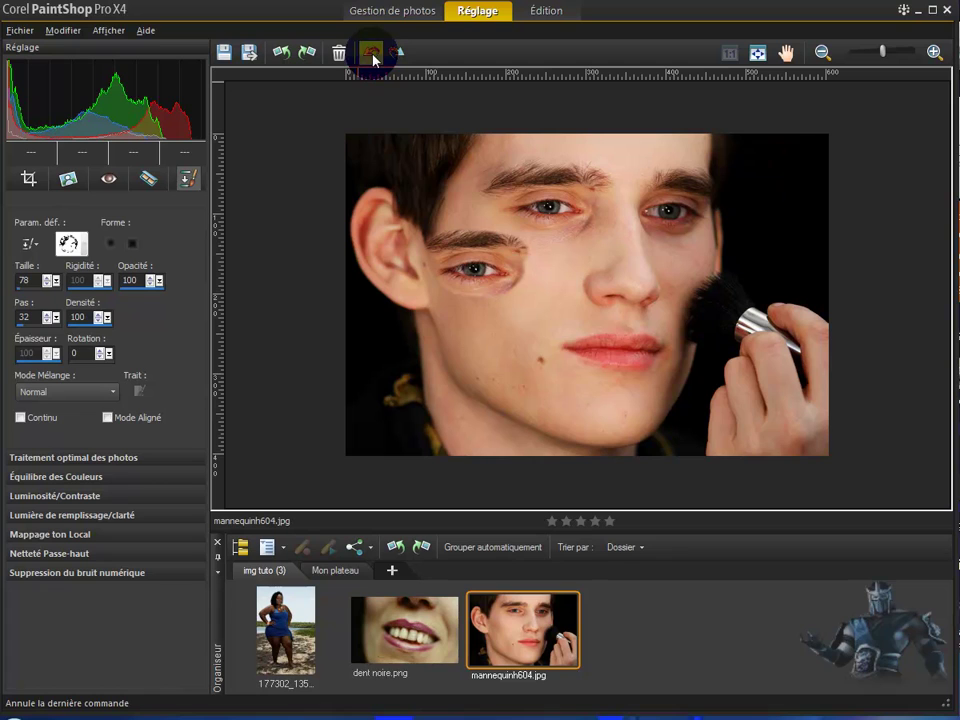
# Step: Enable the Continu option and clone the eye area onto the black background beside the face
pyautogui.click(21, 418)
pyautogui.moveTo(761, 185)
pyautogui.mouseDown()
pyautogui.moveTo(768, 216)
pyautogui.moveTo(787, 223)
pyautogui.moveTo(796, 193)
pyautogui.moveTo(787, 162)
pyautogui.moveTo(749, 163)
pyautogui.moveTo(730, 195)
pyautogui.moveTo(742, 212)
pyautogui.moveTo(798, 218)
pyautogui.mouseUp()
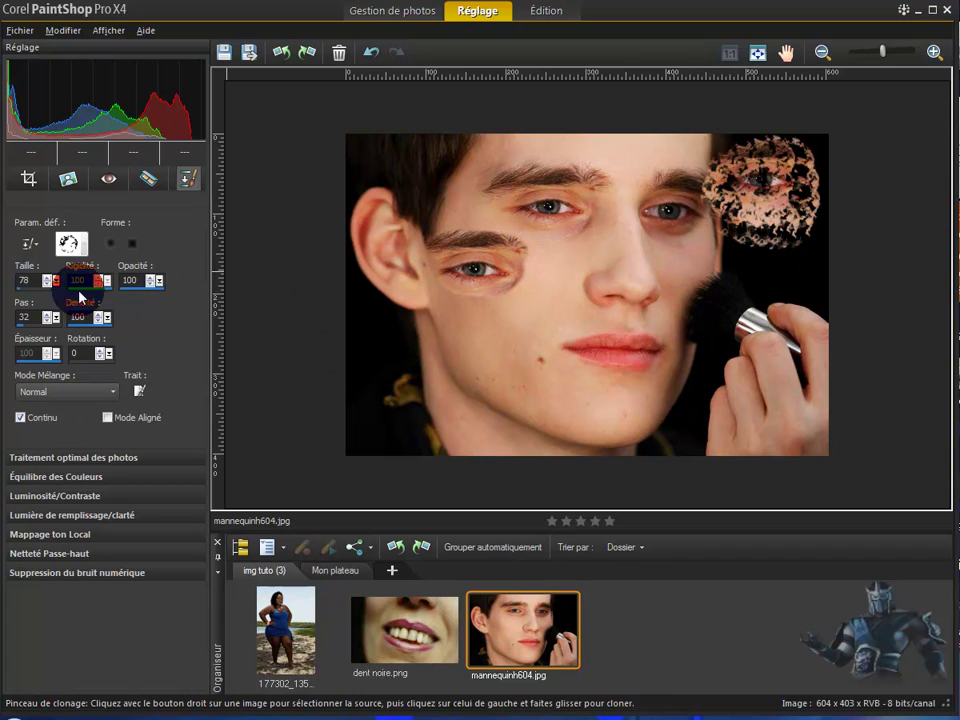
# Step: Turn off Continu, enable Mode Aligné, and clone textured strokes over the lower cheek and chin, including a copy of the lips
pyautogui.click(20, 420)
pyautogui.click(107, 418)
pyautogui.moveTo(439, 347)
pyautogui.mouseDown()
pyautogui.moveTo(517, 359)
pyautogui.moveTo(538, 346)
pyautogui.moveTo(540, 328)
pyautogui.moveTo(523, 319)
pyautogui.moveTo(476, 341)
pyautogui.moveTo(462, 357)
pyautogui.moveTo(470, 369)
pyautogui.moveTo(511, 354)
pyautogui.moveTo(501, 324)
pyautogui.moveTo(485, 331)
pyautogui.moveTo(478, 323)
pyautogui.moveTo(476, 263)
pyautogui.moveTo(473, 320)
pyautogui.moveTo(491, 330)
pyautogui.moveTo(452, 357)
pyautogui.moveTo(312, 376)
pyautogui.moveTo(456, 352)
pyautogui.moveTo(312, 393)
pyautogui.moveTo(304, 406)
pyautogui.moveTo(328, 388)
pyautogui.moveTo(302, 402)
pyautogui.moveTo(300, 416)
pyautogui.moveTo(312, 424)
pyautogui.moveTo(302, 371)
pyautogui.moveTo(304, 392)
pyautogui.moveTo(336, 407)
pyautogui.moveTo(560, 403)
pyautogui.mouseUp()
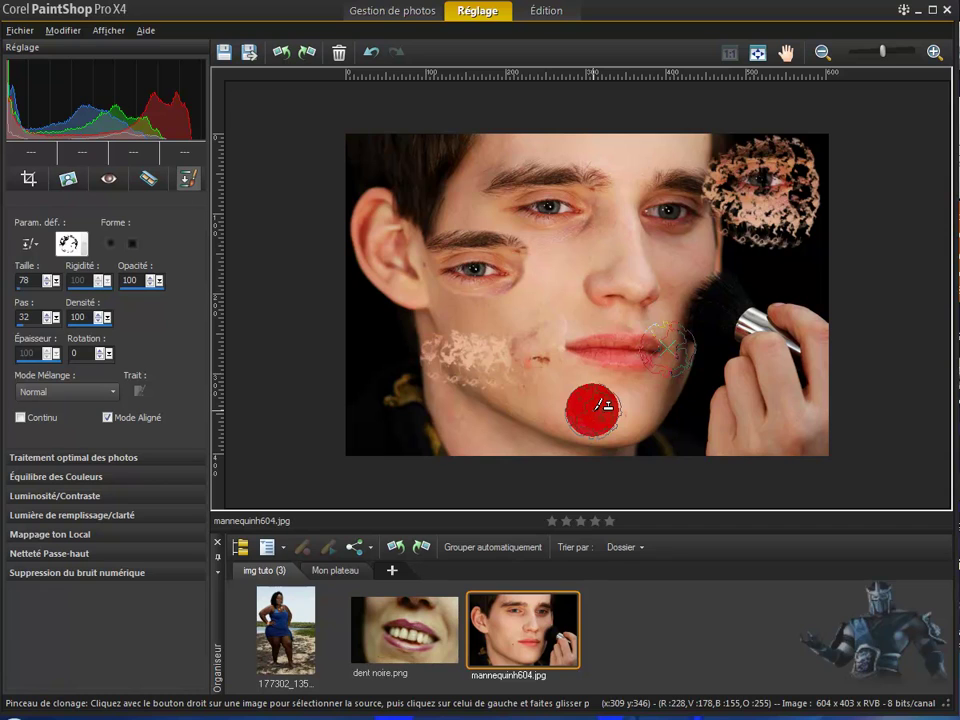
pyautogui.moveTo(600, 407)
pyautogui.mouseDown()
pyautogui.moveTo(527, 413)
pyautogui.moveTo(563, 424)
pyautogui.moveTo(589, 418)
pyautogui.moveTo(542, 406)
pyautogui.moveTo(506, 416)
pyautogui.moveTo(571, 418)
pyautogui.moveTo(581, 409)
pyautogui.moveTo(516, 411)
pyautogui.moveTo(565, 416)
pyautogui.mouseUp()
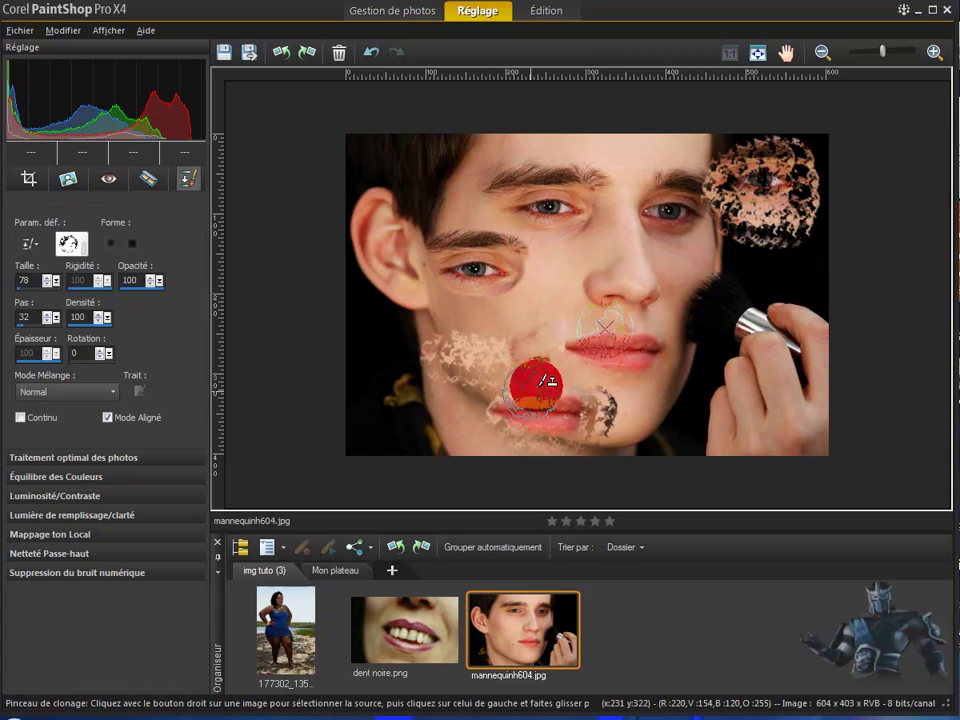
# Step: Switch the clone brush to the Arrondi 50 tip and turn off Mode Aligné
pyautogui.click(57, 263)
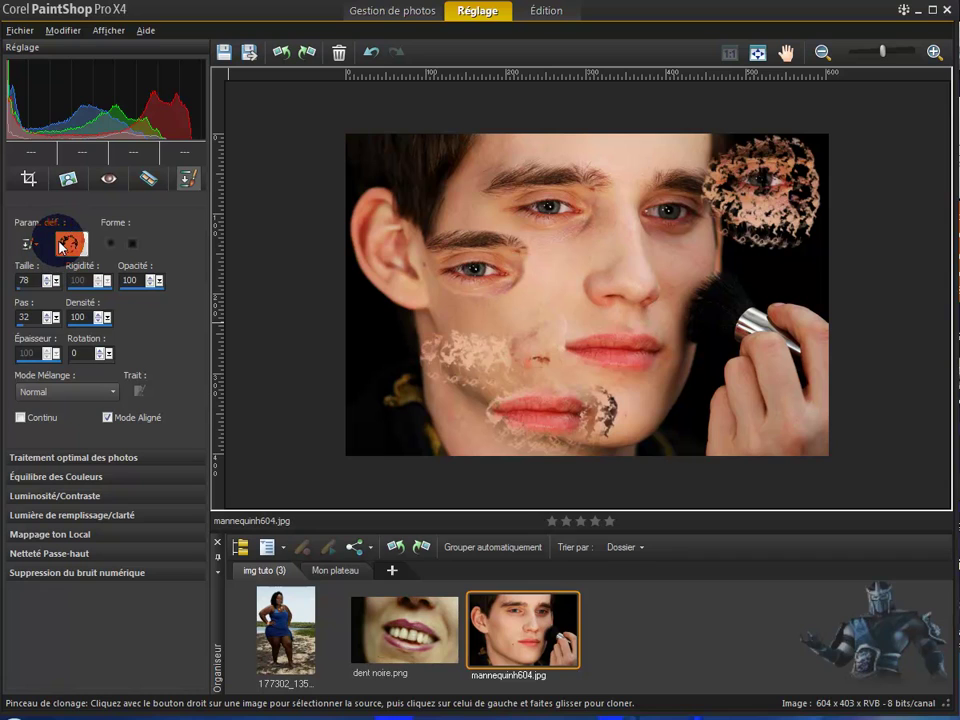
pyautogui.click(67, 243)
pyautogui.click(286, 322)
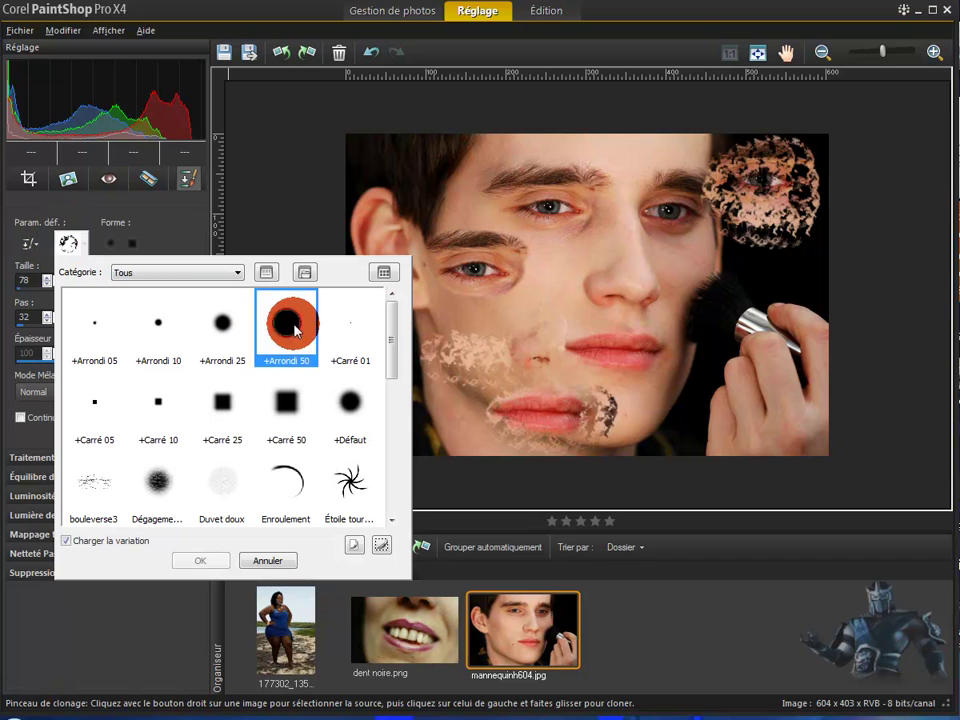
pyautogui.click(203, 562)
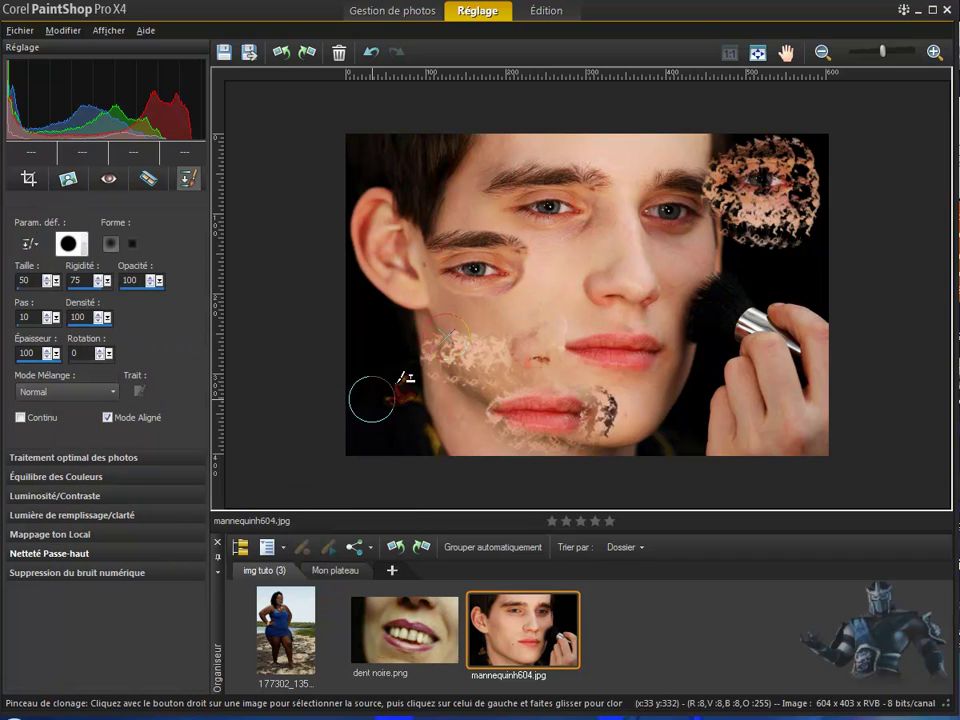
pyautogui.rightClick(520, 310)
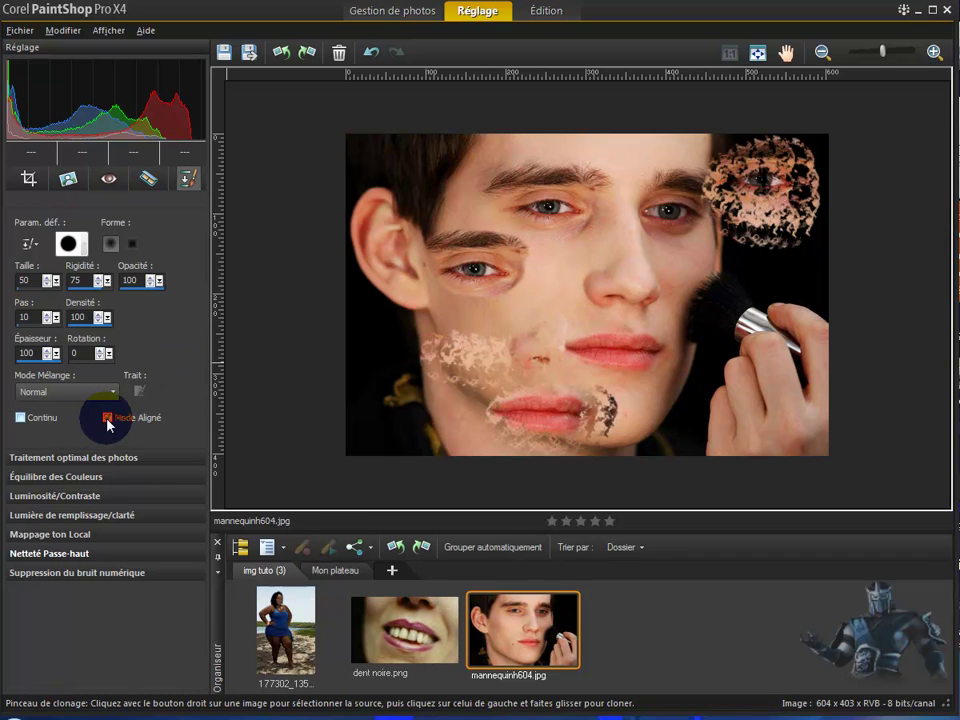
pyautogui.click(555, 270)
pyautogui.moveTo(575, 265)
pyautogui.mouseDown()
pyautogui.moveTo(558, 348)
pyautogui.moveTo(663, 385)
pyautogui.moveTo(662, 358)
pyautogui.moveTo(643, 345)
pyautogui.moveTo(667, 340)
pyautogui.moveTo(643, 390)
pyautogui.moveTo(686, 354)
pyautogui.moveTo(626, 340)
pyautogui.moveTo(728, 405)
pyautogui.moveTo(742, 375)
pyautogui.moveTo(721, 424)
pyautogui.moveTo(611, 420)
pyautogui.moveTo(671, 413)
pyautogui.moveTo(690, 372)
pyautogui.moveTo(640, 401)
pyautogui.moveTo(568, 408)
pyautogui.moveTo(538, 368)
pyautogui.moveTo(537, 213)
pyautogui.moveTo(552, 206)
pyautogui.moveTo(533, 236)
pyautogui.moveTo(559, 297)
pyautogui.moveTo(560, 225)
pyautogui.moveTo(523, 312)
pyautogui.moveTo(470, 318)
pyautogui.mouseUp()
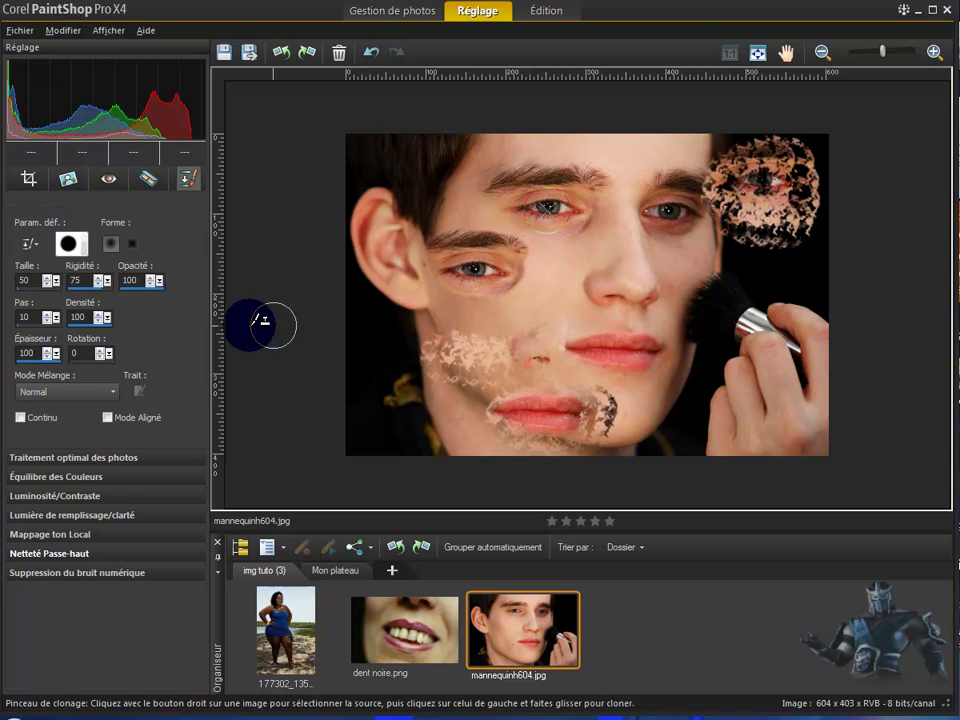
pyautogui.click(107, 417)
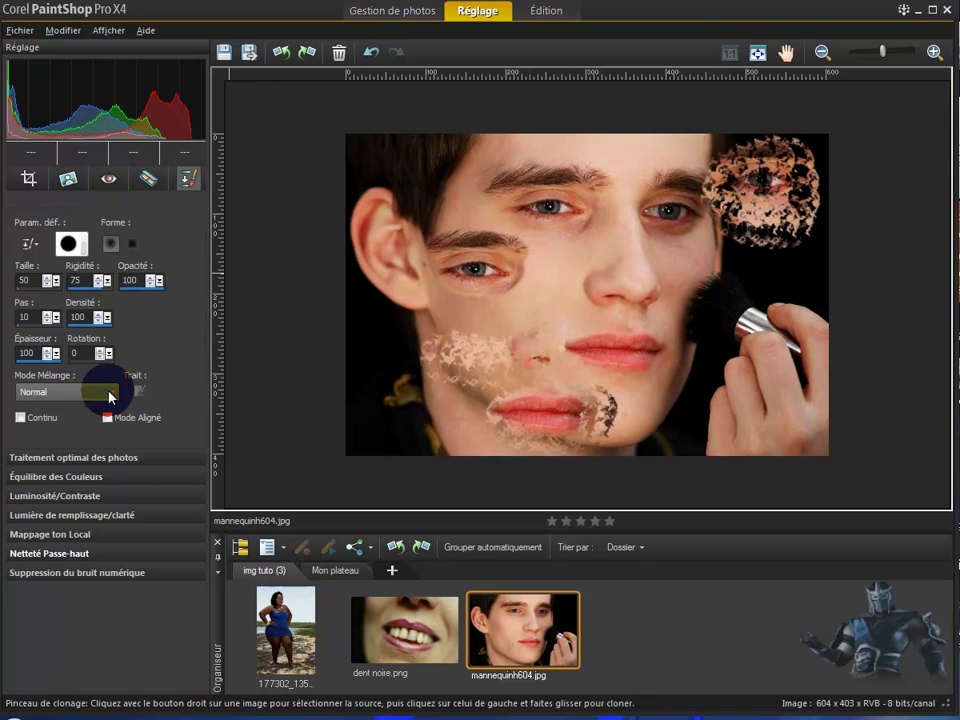
# Step: Set the clone brush's blend mode to Couleur and clone the eye's colours onto the cheek beside the nose
pyautogui.click(112, 396)
pyautogui.moveTo(100, 408)
pyautogui.mouseDown()
pyautogui.moveTo(62, 488)
pyautogui.moveTo(38, 500)
pyautogui.mouseUp()
pyautogui.click(408, 340)
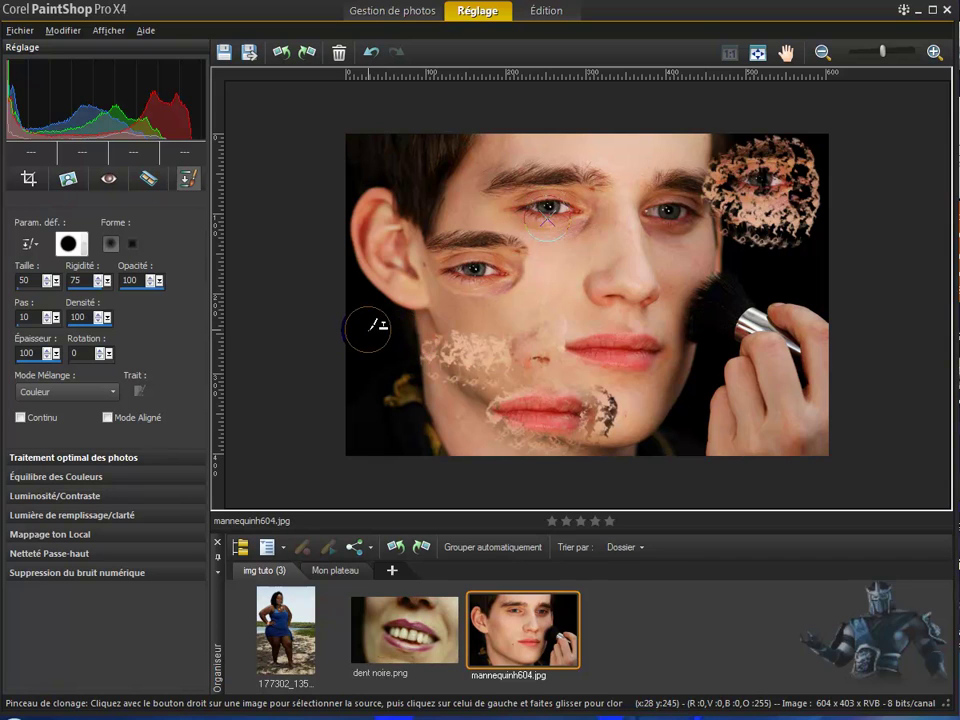
pyautogui.moveTo(380, 302)
pyautogui.mouseDown()
pyautogui.moveTo(515, 309)
pyautogui.moveTo(556, 294)
pyautogui.moveTo(536, 314)
pyautogui.moveTo(487, 326)
pyautogui.moveTo(524, 334)
pyautogui.moveTo(557, 324)
pyautogui.moveTo(549, 310)
pyautogui.moveTo(513, 304)
pyautogui.moveTo(484, 318)
pyautogui.moveTo(542, 332)
pyautogui.moveTo(561, 316)
pyautogui.moveTo(531, 307)
pyautogui.moveTo(521, 323)
pyautogui.moveTo(590, 318)
pyautogui.moveTo(529, 314)
pyautogui.moveTo(522, 341)
pyautogui.moveTo(539, 315)
pyautogui.moveTo(441, 311)
pyautogui.moveTo(485, 351)
pyautogui.moveTo(529, 332)
pyautogui.moveTo(545, 337)
pyautogui.moveTo(513, 330)
pyautogui.moveTo(550, 331)
pyautogui.moveTo(508, 324)
pyautogui.moveTo(545, 313)
pyautogui.moveTo(510, 311)
pyautogui.moveTo(541, 330)
pyautogui.moveTo(66, 393)
pyautogui.mouseUp()
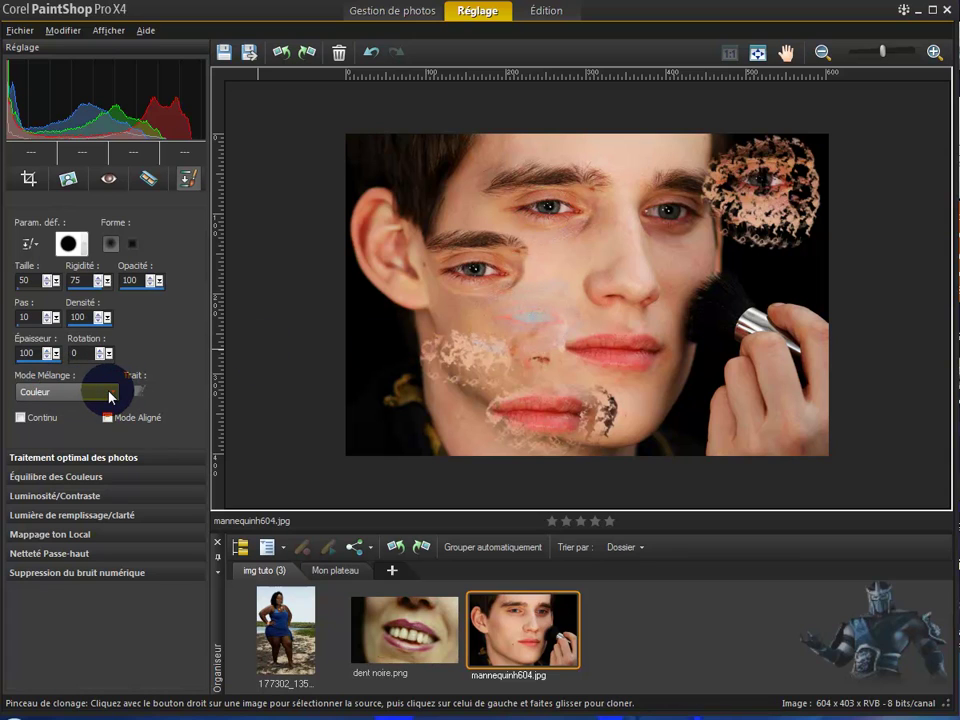
# Step: Clone the eye's colours onto the edge of the cheek just below the ear, keeping the Couleur blend mode
pyautogui.click(111, 396)
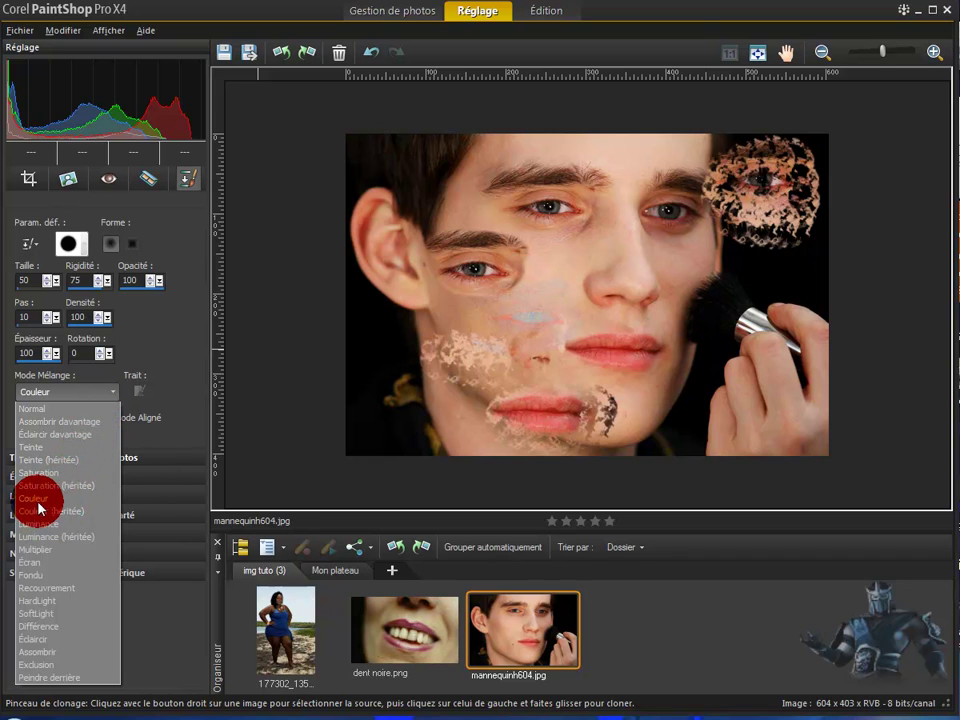
pyautogui.click(39, 508)
pyautogui.moveTo(522, 291); pyautogui.dragTo(560, 288)
pyautogui.moveTo(393, 338)
pyautogui.mouseDown()
pyautogui.moveTo(435, 290)
pyautogui.moveTo(454, 285)
pyautogui.moveTo(428, 283)
pyautogui.moveTo(464, 295)
pyautogui.moveTo(405, 288)
pyautogui.moveTo(390, 310)
pyautogui.mouseUp()
# Step: Set the clone brush's blend mode to Assombrir
pyautogui.click(106, 391)
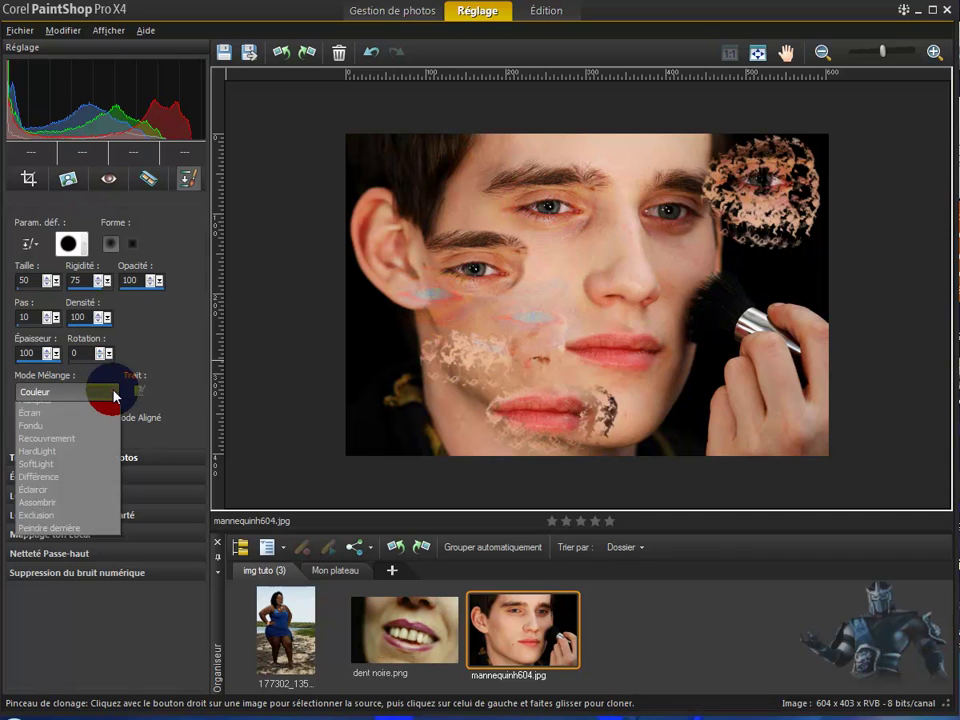
pyautogui.click(84, 462)
pyautogui.moveTo(78, 475); pyautogui.dragTo(50, 592)
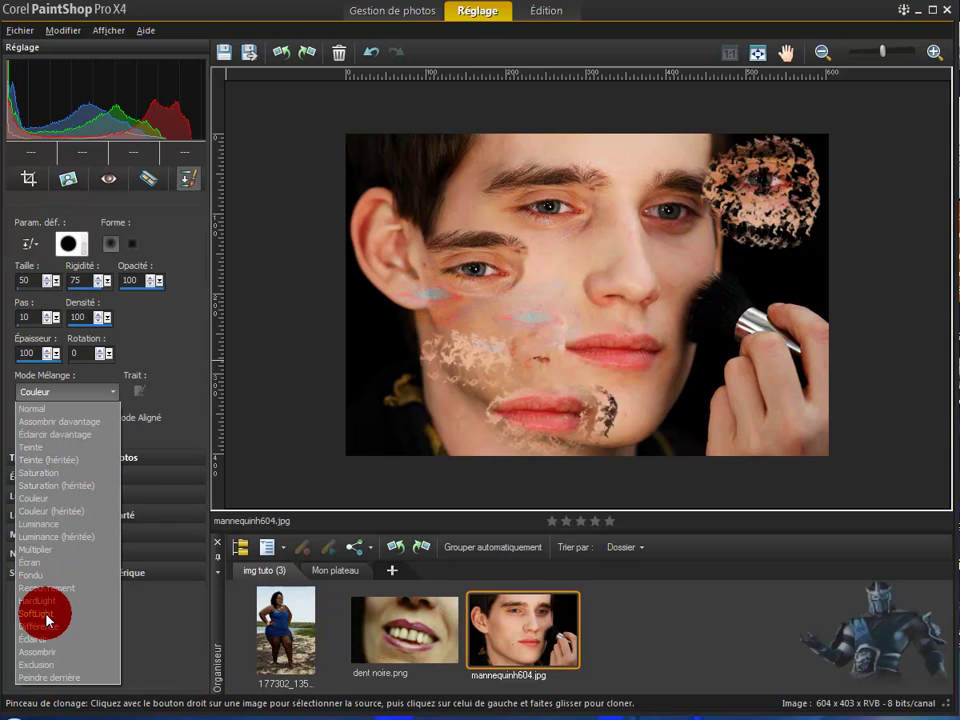
pyautogui.moveTo(47, 660); pyautogui.dragTo(45, 655)
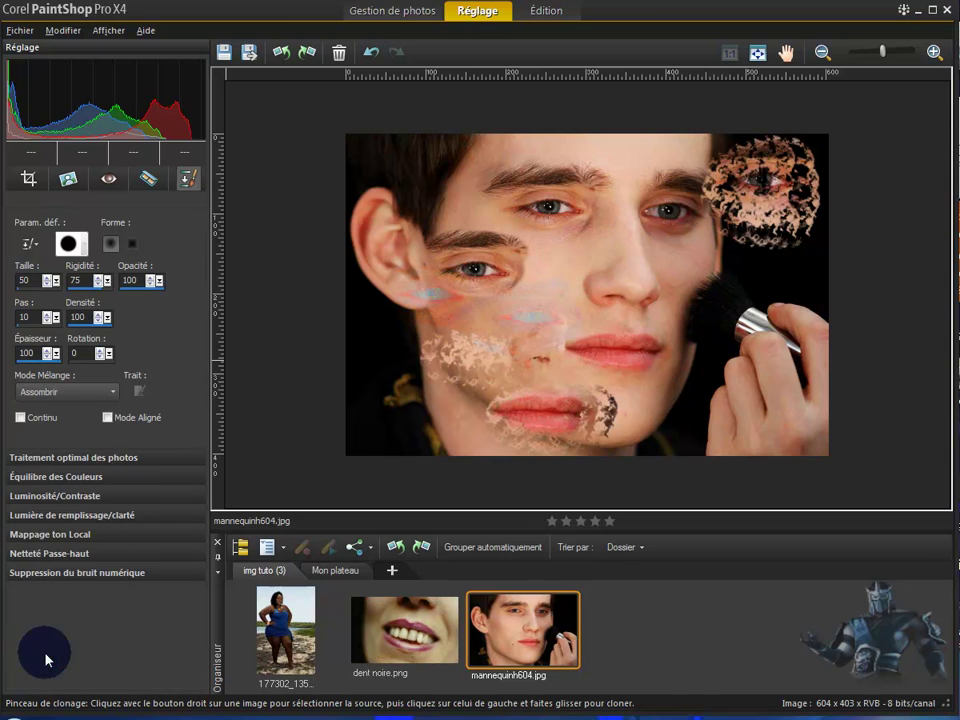
# Step: Clone the eye area over the nose with the Assombrir blend mode and set the clone brush's blend mode back to Normal
pyautogui.moveTo(386, 407)
pyautogui.mouseDown()
pyautogui.moveTo(405, 365)
pyautogui.moveTo(586, 249)
pyautogui.moveTo(630, 246)
pyautogui.moveTo(627, 229)
pyautogui.moveTo(583, 237)
pyautogui.moveTo(563, 264)
pyautogui.moveTo(611, 274)
pyautogui.moveTo(644, 261)
pyautogui.moveTo(651, 226)
pyautogui.moveTo(643, 213)
pyautogui.moveTo(585, 213)
pyautogui.moveTo(655, 222)
pyautogui.mouseUp()
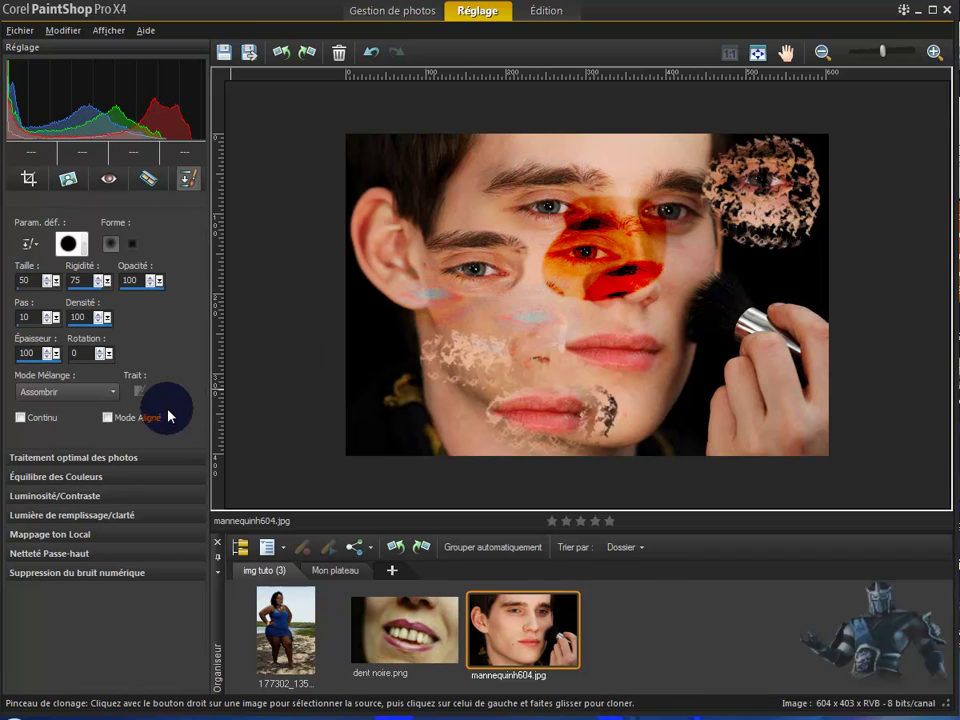
pyautogui.click(116, 392)
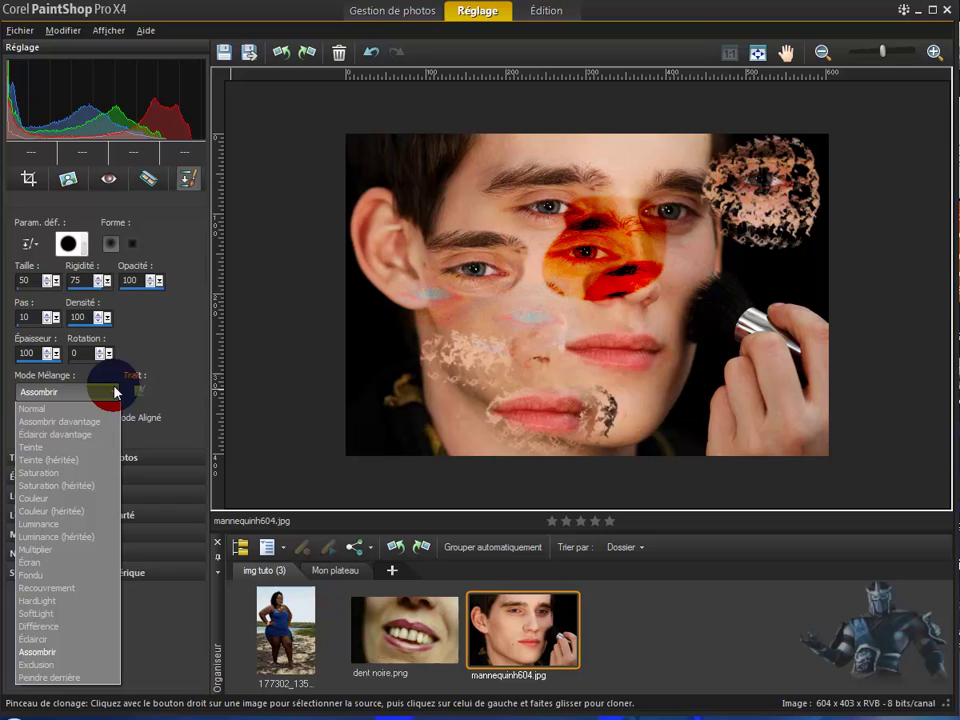
pyautogui.click(42, 409)
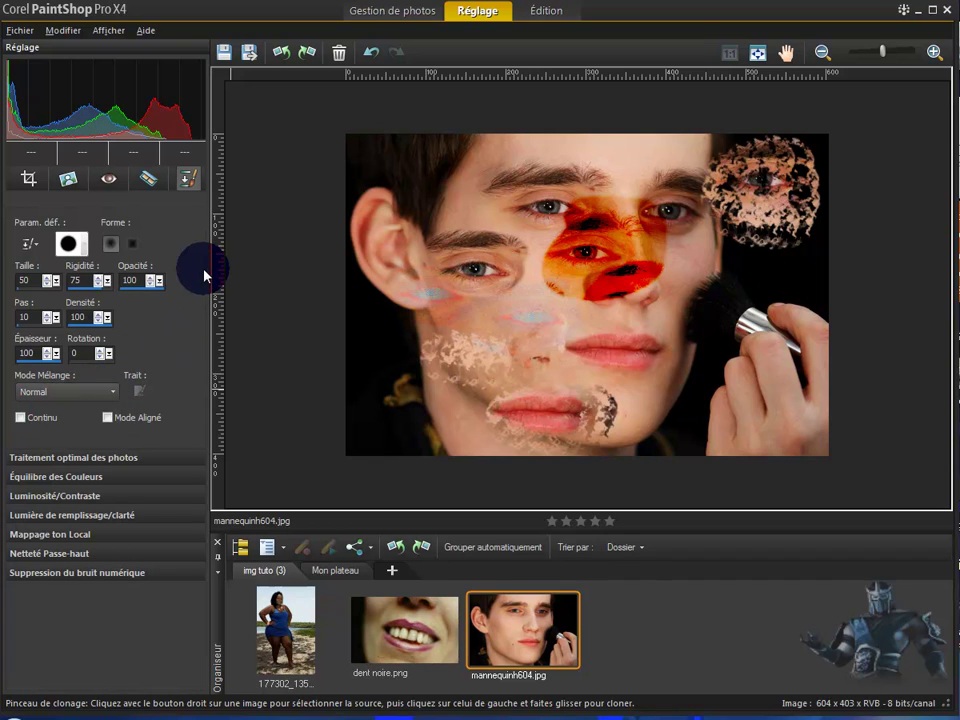
# Step: Load the Mélanger moyennement preset for the clone brush
pyautogui.click(29, 241)
pyautogui.click(62, 291)
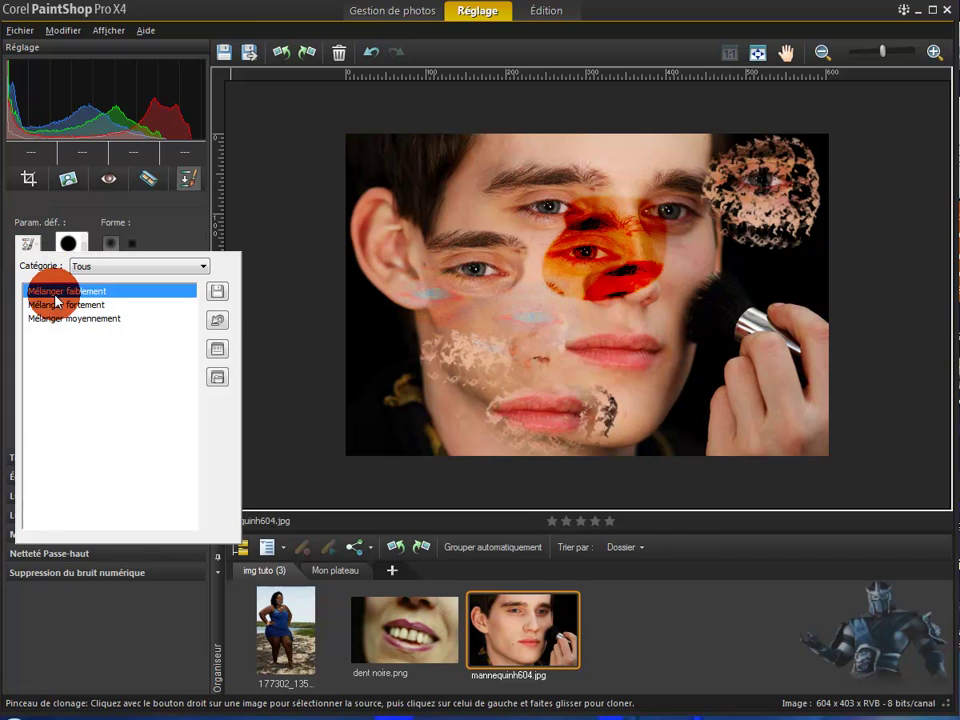
pyautogui.click(81, 318)
pyautogui.click(81, 305)
pyautogui.click(84, 318)
pyautogui.doubleClick(84, 318)
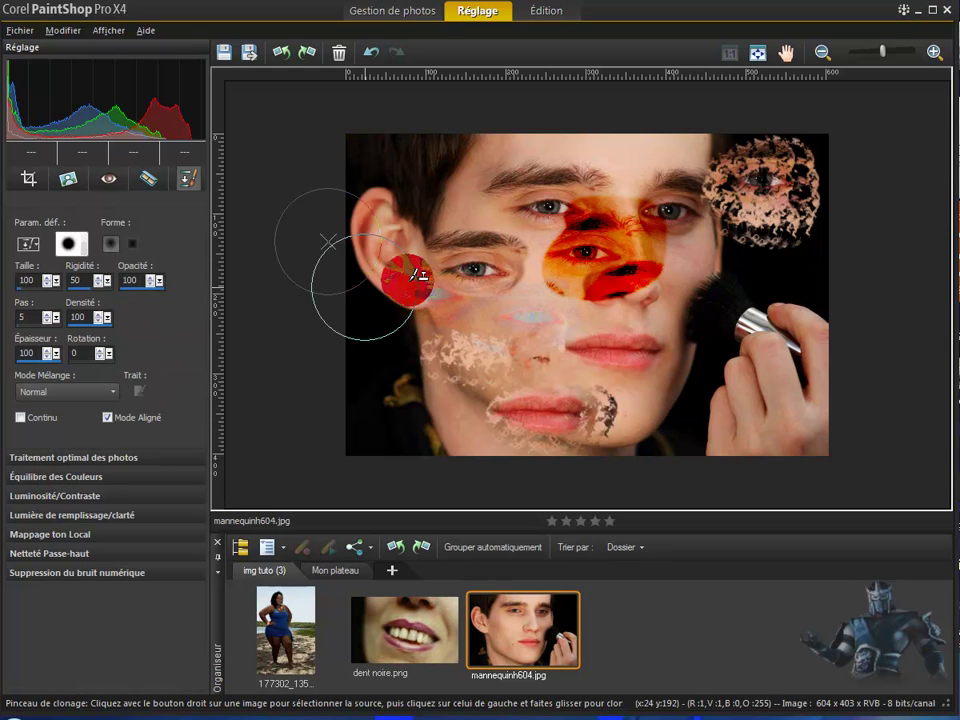
# Step: Clone the upper face over the mouth, cheek and lower-left part of the portrait, and turn off Mode Aligné
pyautogui.moveTo(533, 316)
pyautogui.mouseDown()
pyautogui.moveTo(577, 327)
pyautogui.moveTo(593, 311)
pyautogui.moveTo(585, 287)
pyautogui.moveTo(489, 271)
pyautogui.moveTo(473, 273)
pyautogui.moveTo(452, 306)
pyautogui.moveTo(457, 326)
pyautogui.moveTo(522, 314)
pyautogui.moveTo(510, 258)
pyautogui.moveTo(476, 252)
pyautogui.moveTo(545, 261)
pyautogui.moveTo(662, 303)
pyautogui.moveTo(629, 362)
pyautogui.moveTo(444, 397)
pyautogui.moveTo(427, 281)
pyautogui.moveTo(421, 287)
pyautogui.moveTo(417, 269)
pyautogui.moveTo(360, 288)
pyautogui.moveTo(388, 423)
pyautogui.moveTo(620, 408)
pyautogui.mouseUp()
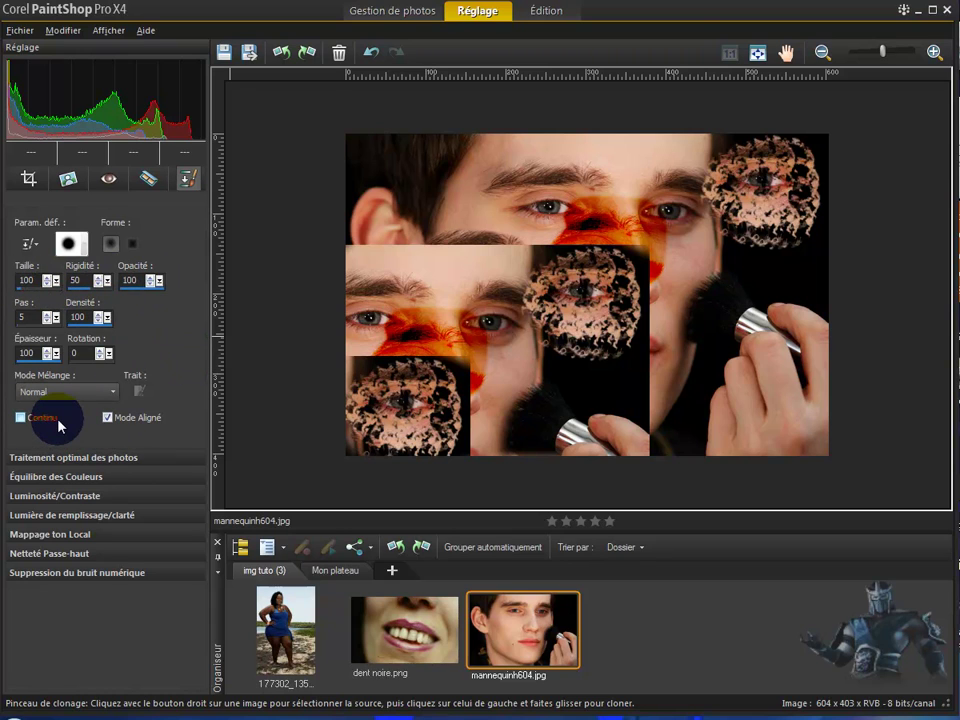
pyautogui.click(107, 417)
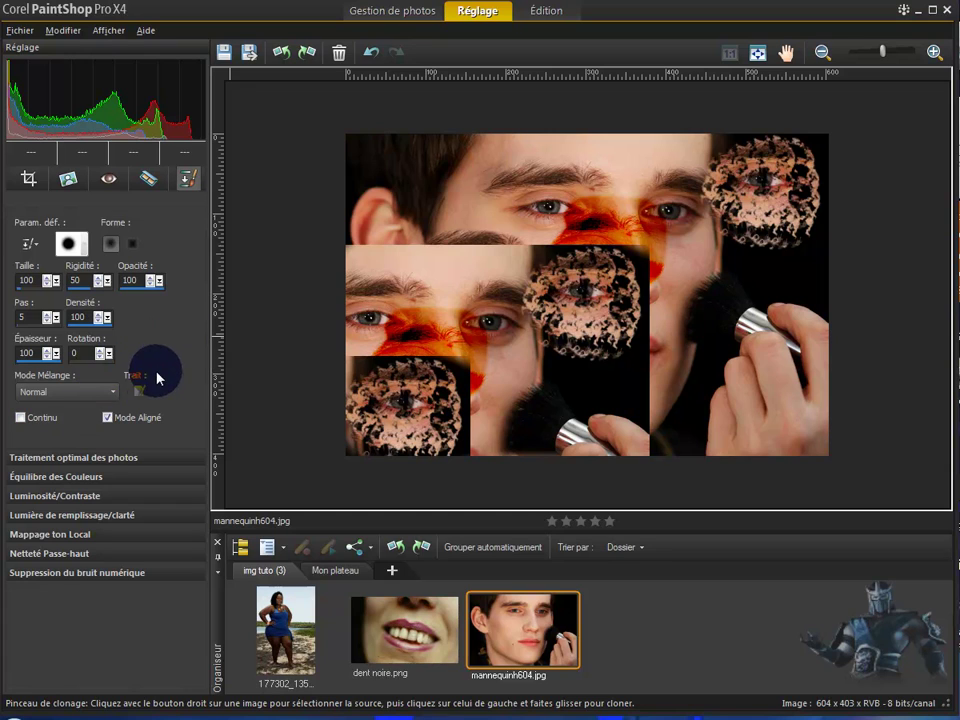
pyautogui.click(107, 417)
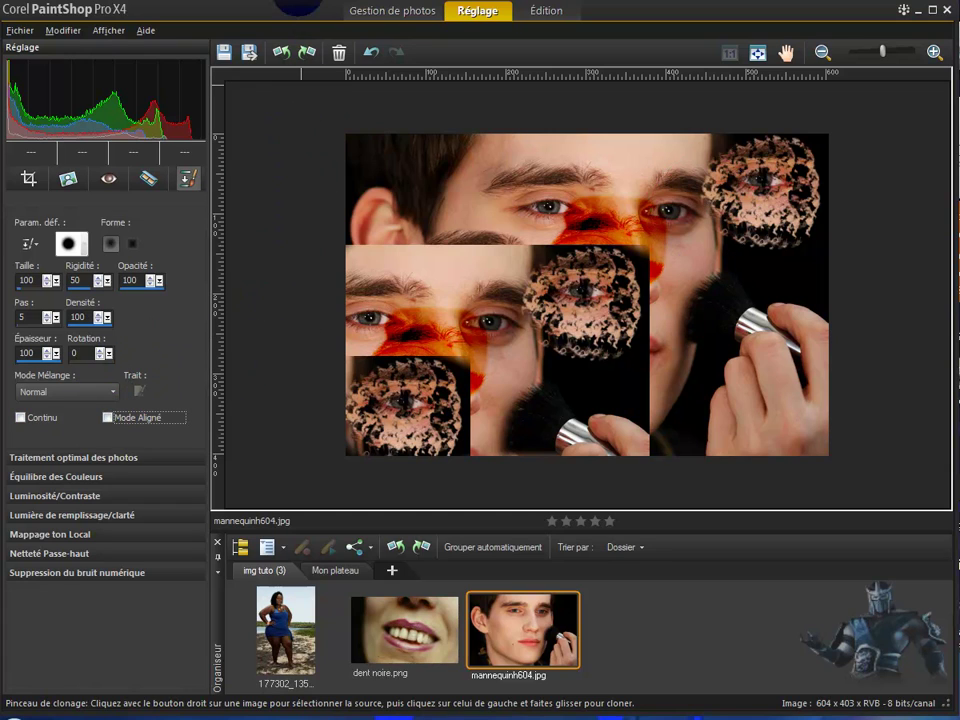